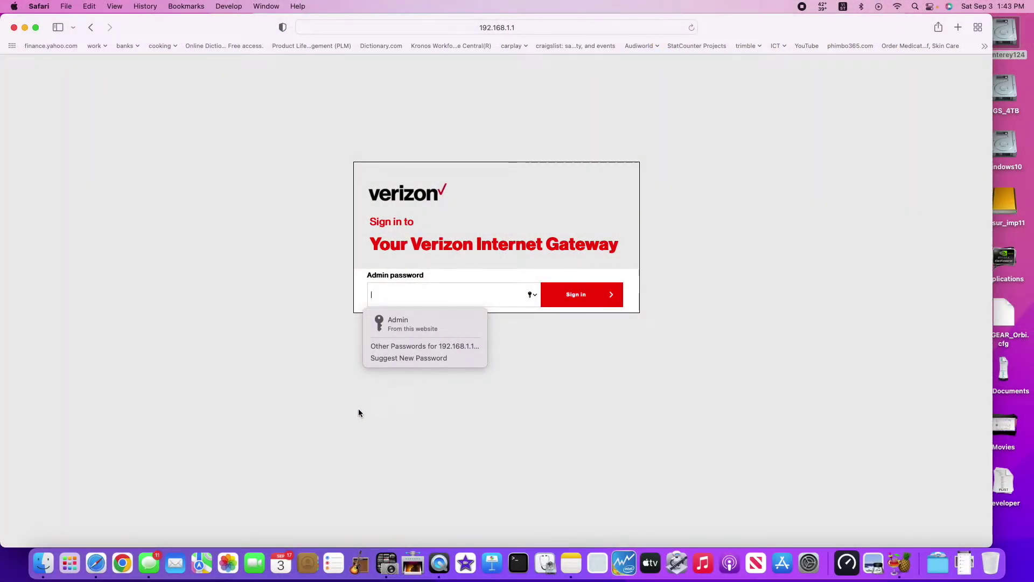
Step: Sign in with the saved admin password and page through the client list of 23 LAN devices
left_click(419, 327)
left_click(591, 294)
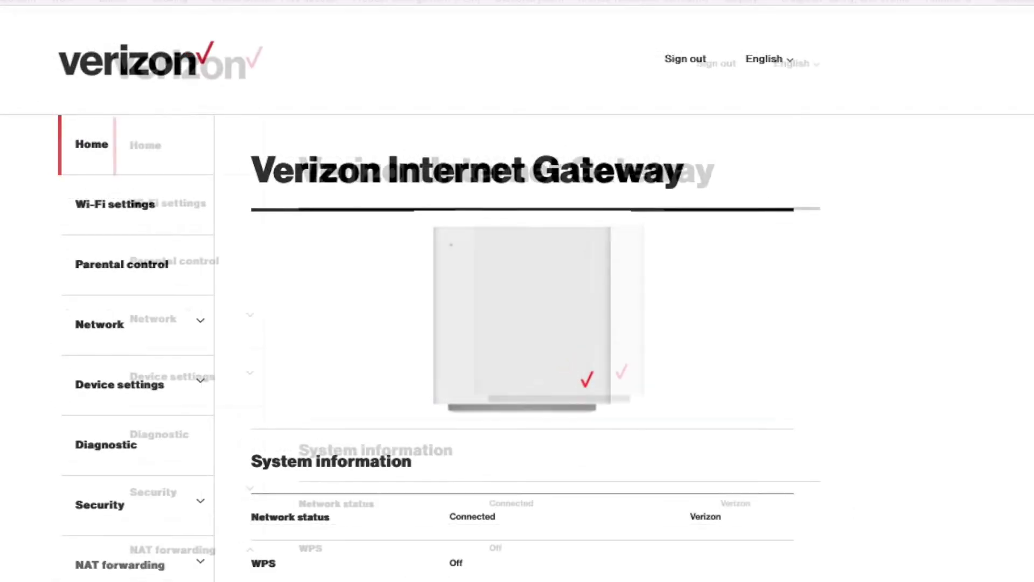
scroll(517, 323, "down", 1)
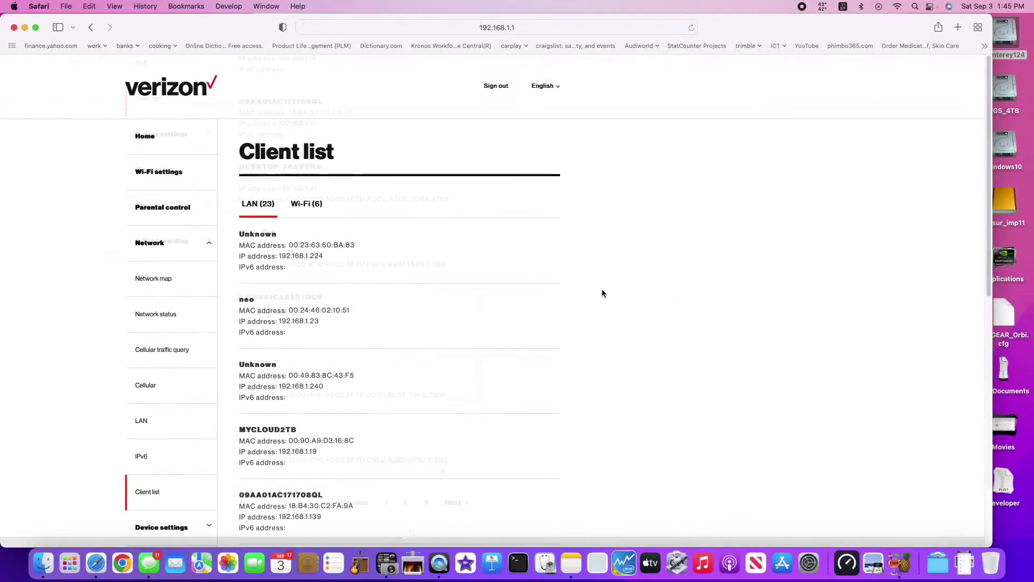
left_click(407, 503)
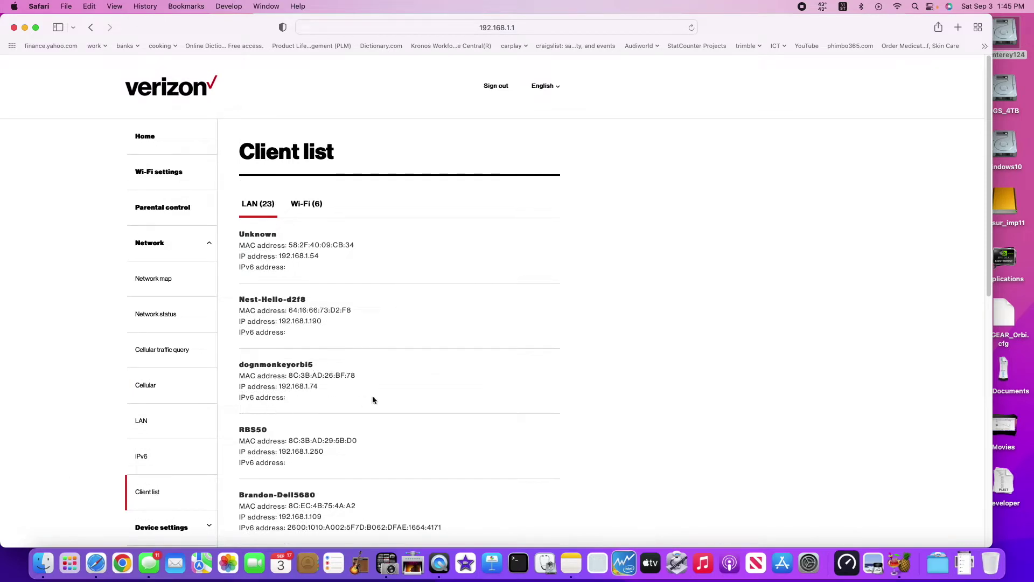
Step: Filter the client list to the 6 Wi-Fi clients, then review the Wi-Fi settings Basic page
left_click(312, 209)
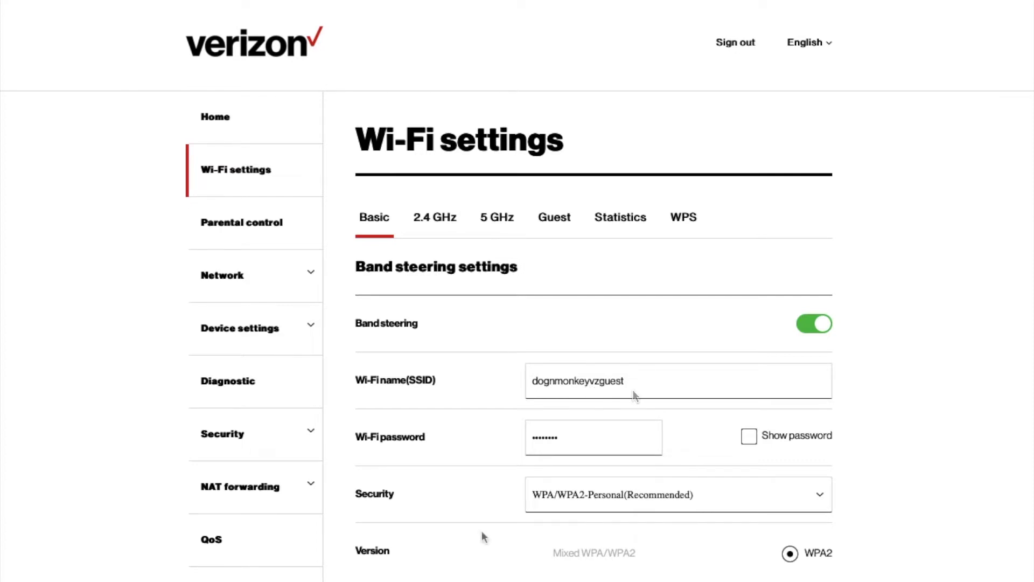
scroll(481, 531, "down", 3)
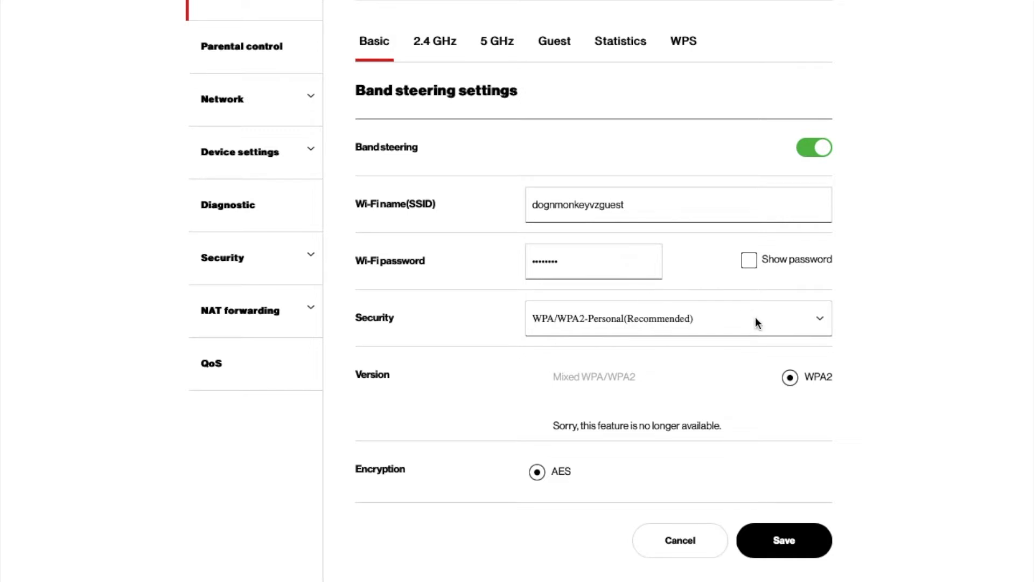
Step: Review the Wi-Fi security options, then open Parental control, which lists no connected devices
left_click(819, 322)
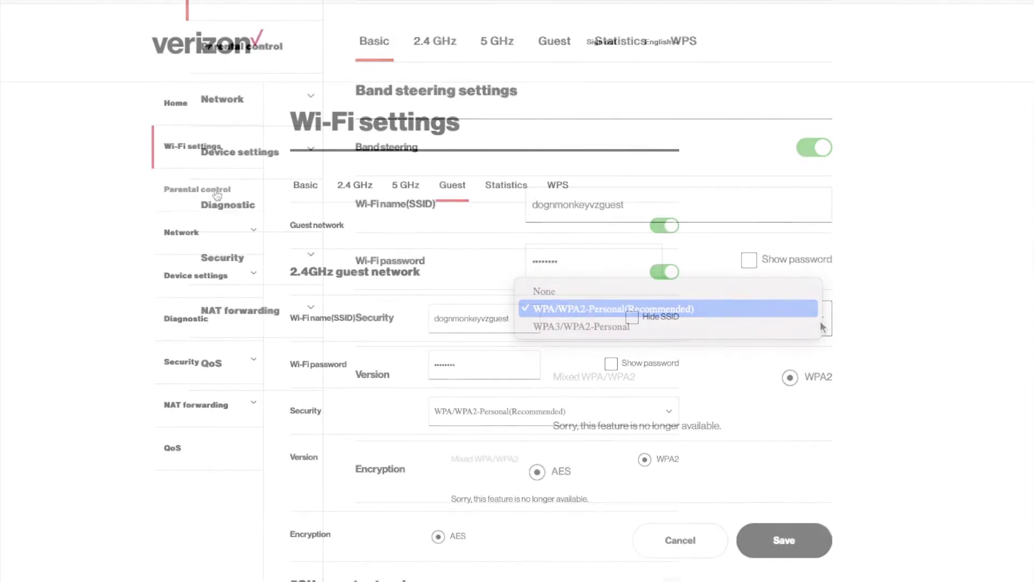
left_click(214, 189)
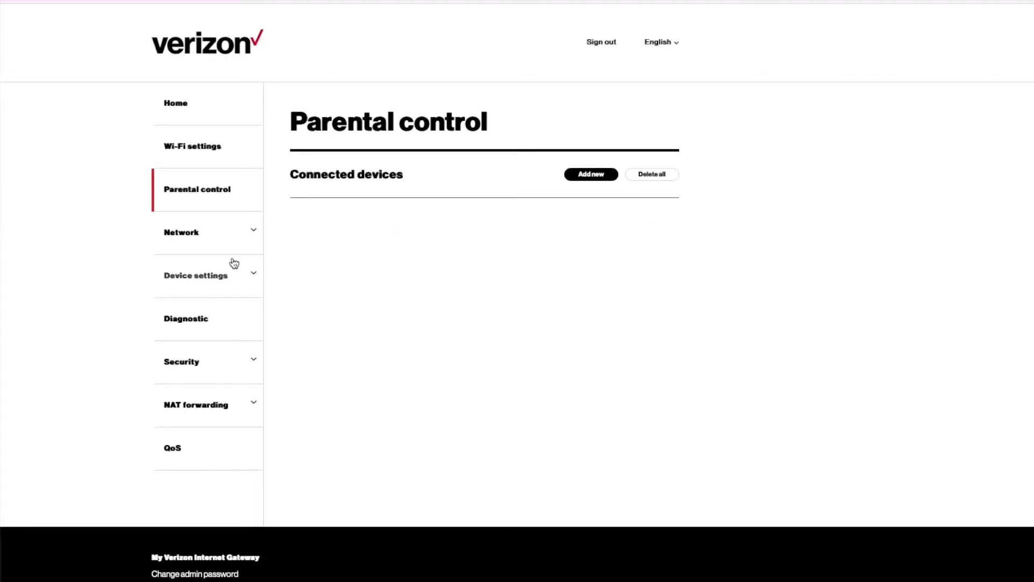
left_click(212, 234)
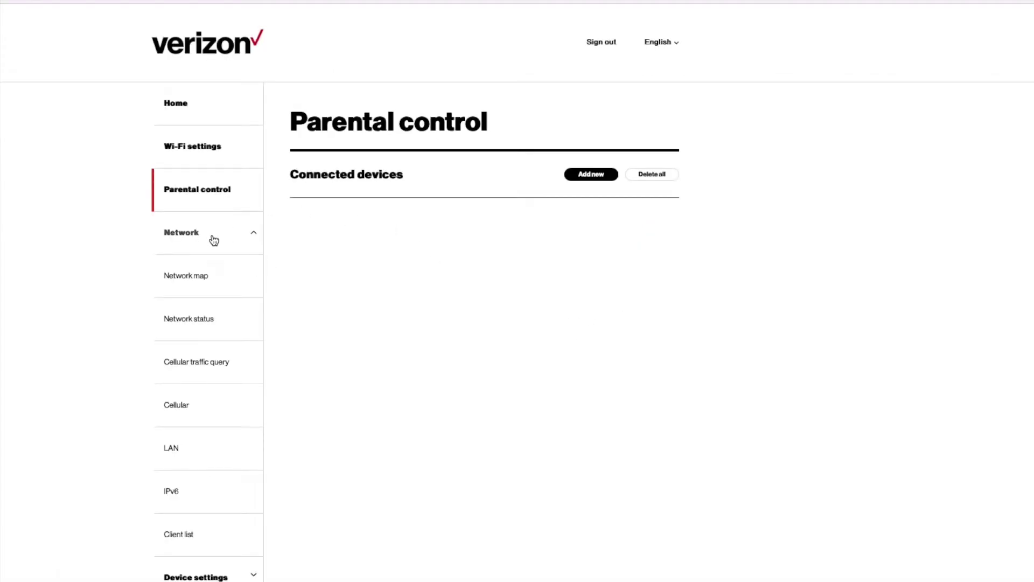
Step: View the network map, then return to Wi-Fi settings with band steering and WPA/WPA2-Personal
left_click(193, 277)
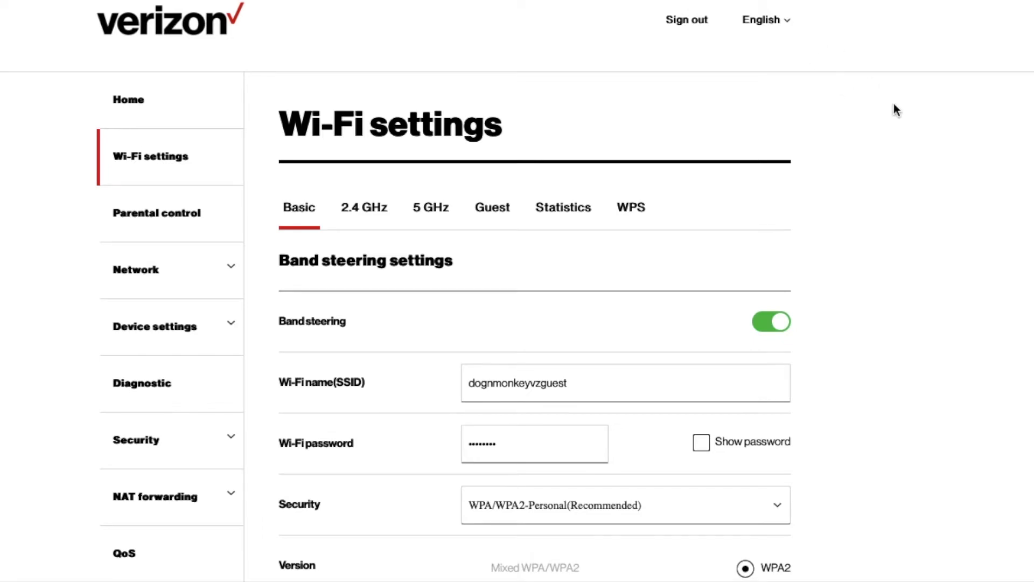
Step: Launch Speedtest over Safari, showing 54.5 Mbps download and 19.5 Mbps upload
left_click(714, 323)
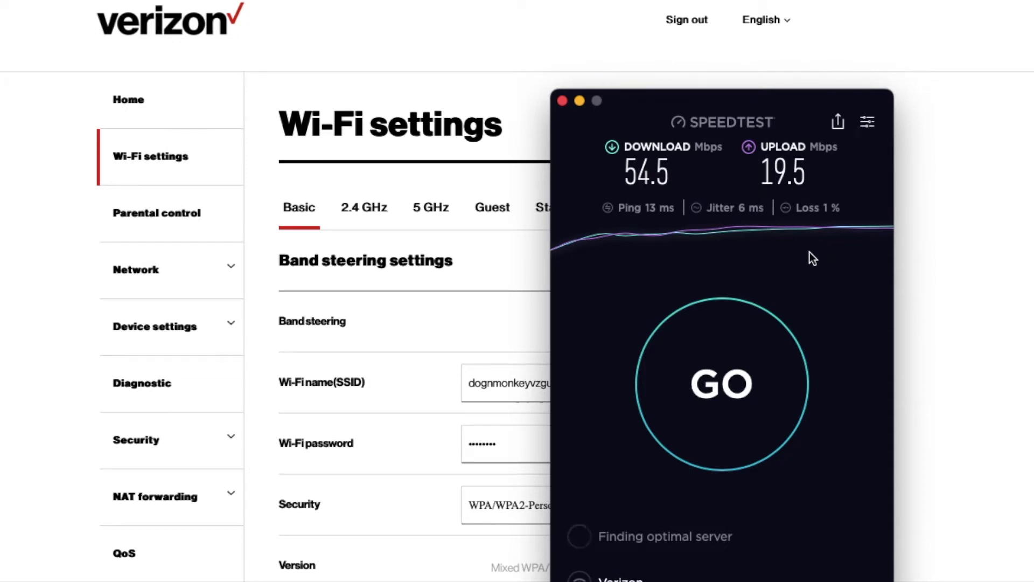
Step: Run a fresh speed test, then check the gateway's LAN IP address 192.168.1.1
left_click(724, 372)
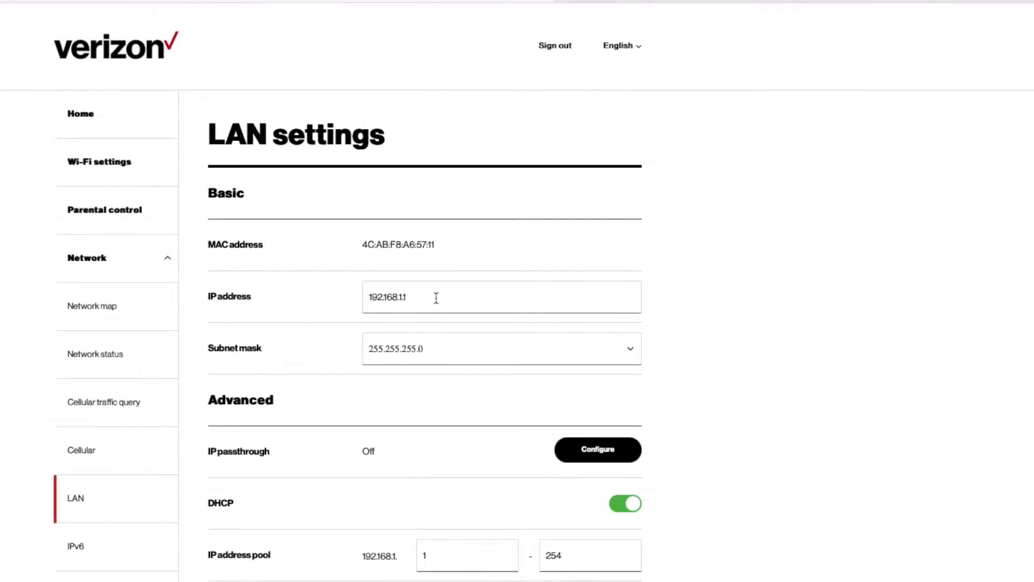
left_click(436, 298)
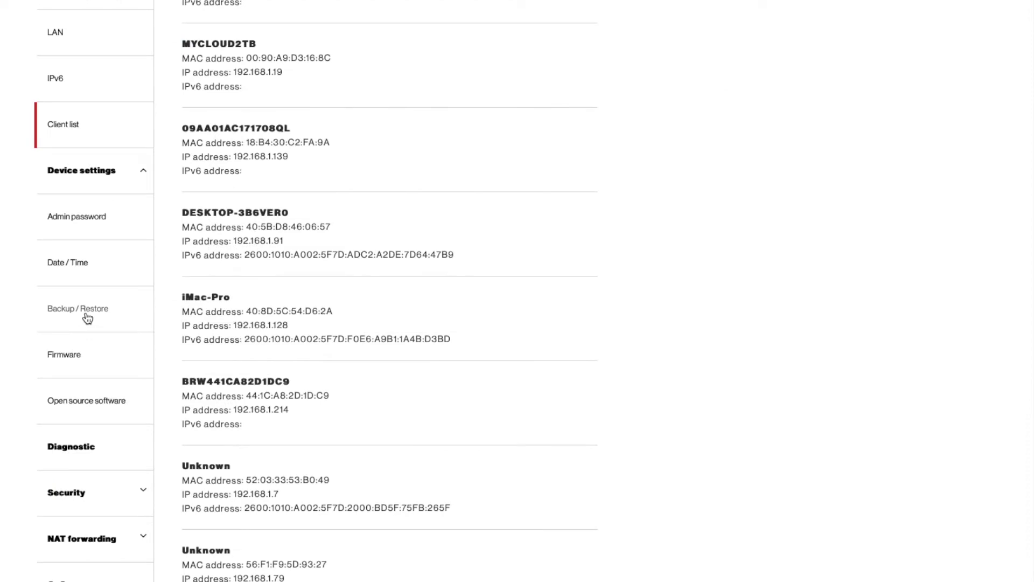
Step: Go to Device settings > Backup / Restore and start a backup of the gateway settings
left_click(84, 312)
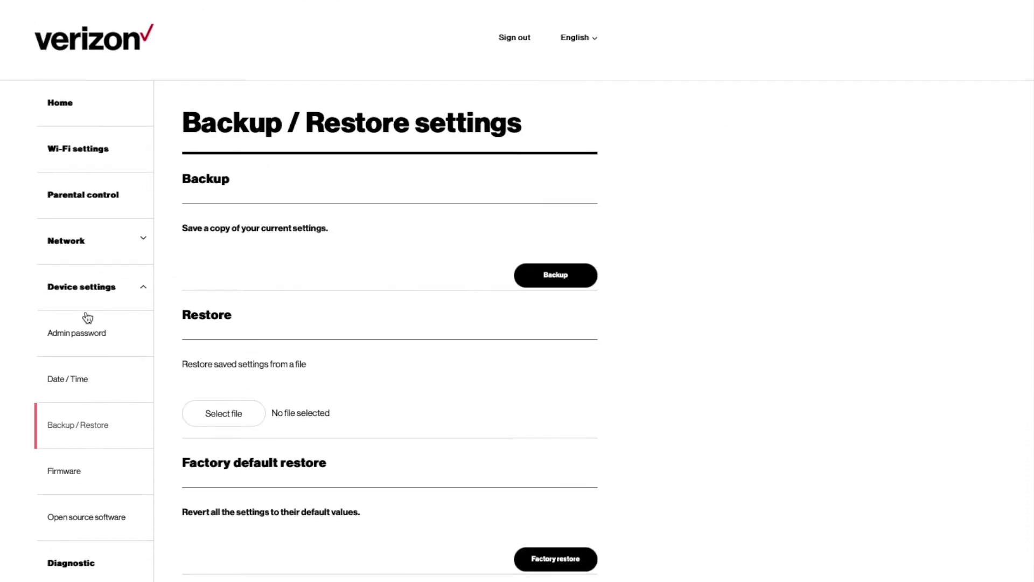
left_click(565, 282)
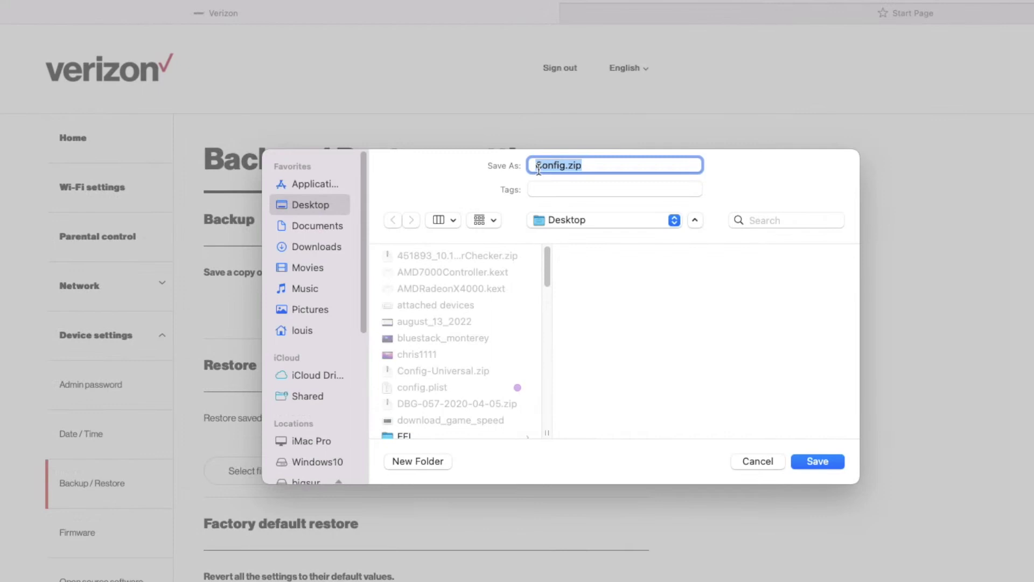
Step: Save the gateway backup to the Desktop as VZConfig.zip, replacing the existing copy
left_click(538, 168)
type("VZ")
left_click(818, 461)
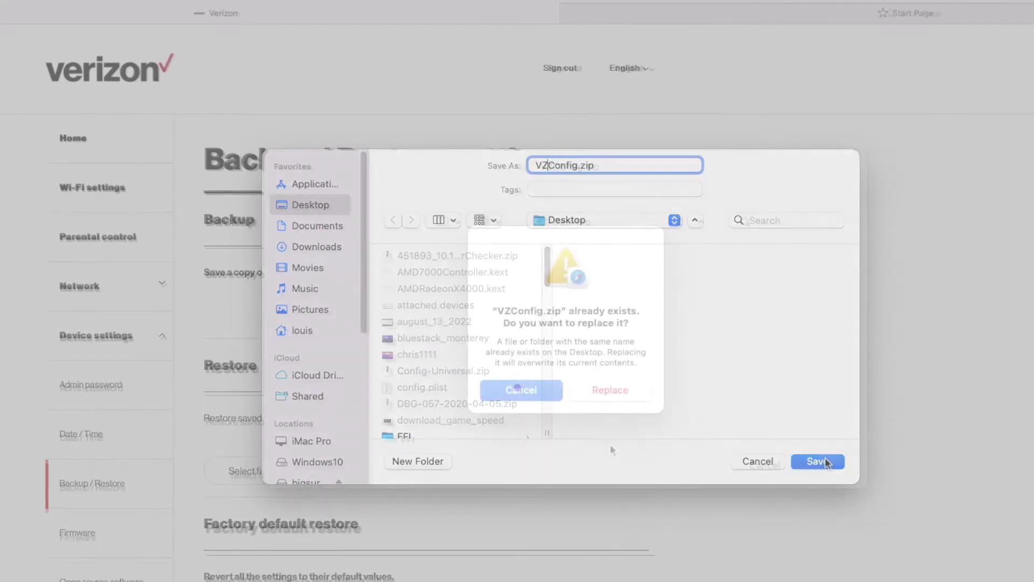
left_click(630, 397)
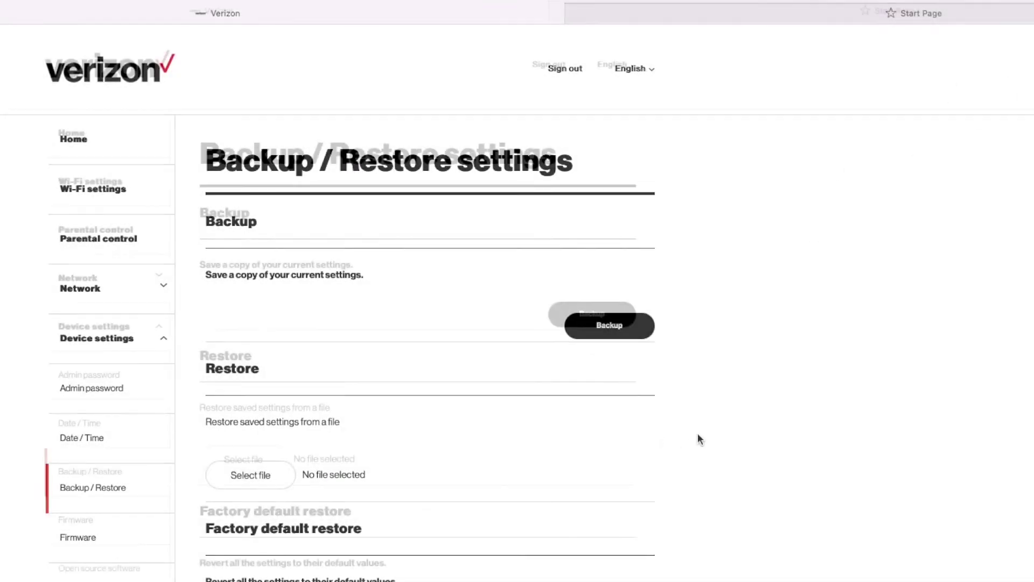
Step: Check the firmware page, then view the Diagnostic traceroute to 8.8.8.8 reaching dns.google
left_click(99, 529)
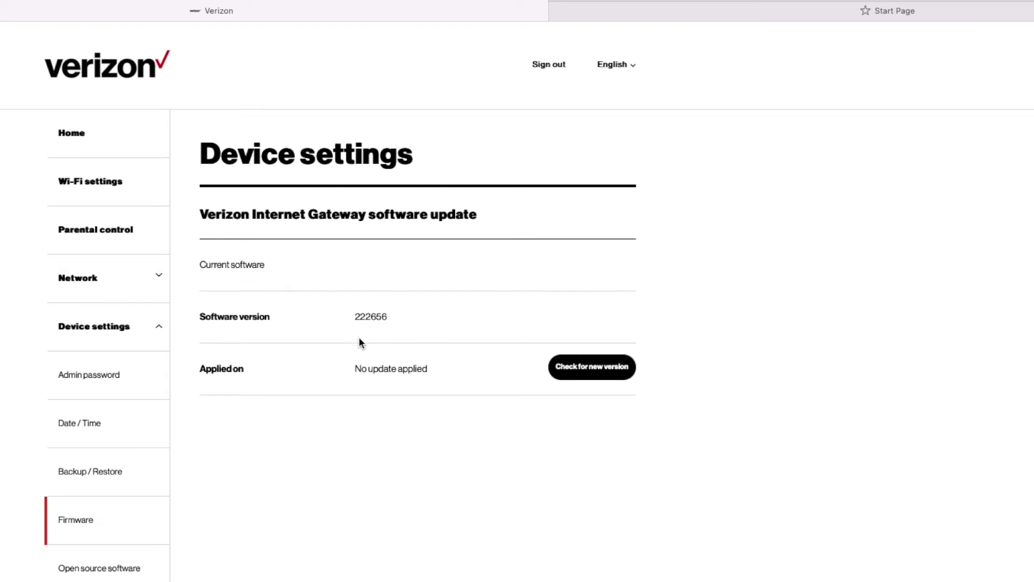
scroll(385, 461, "down", 2)
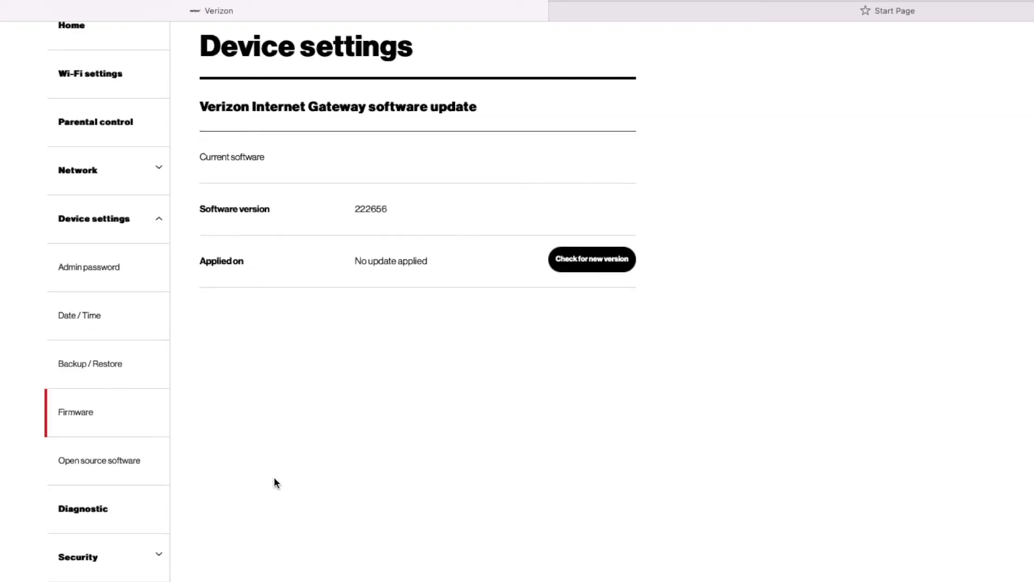
left_click(97, 503)
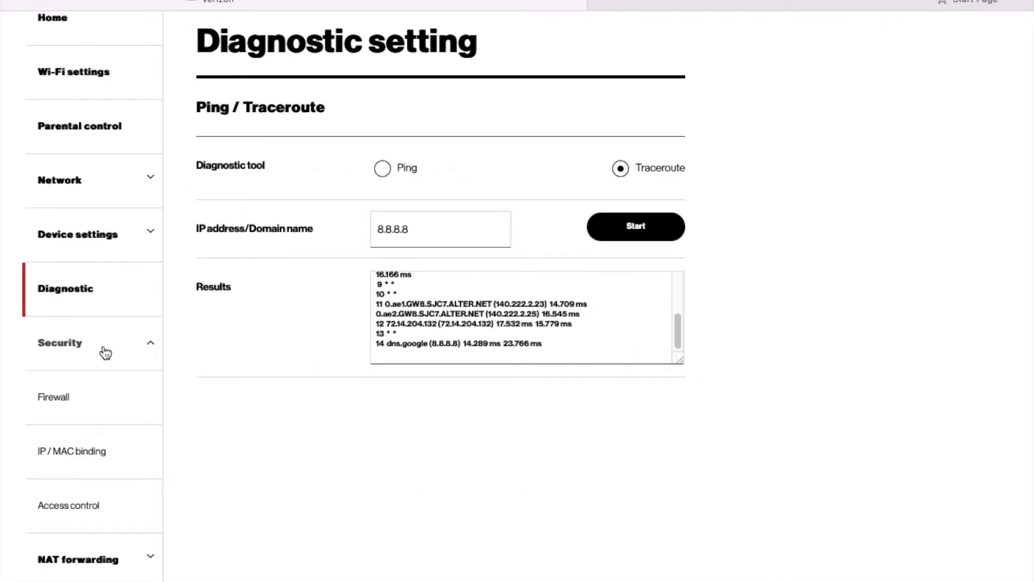
Step: Review the firewall, IP/MAC binding and access control settings, ending on UPnP switched on
left_click(75, 409)
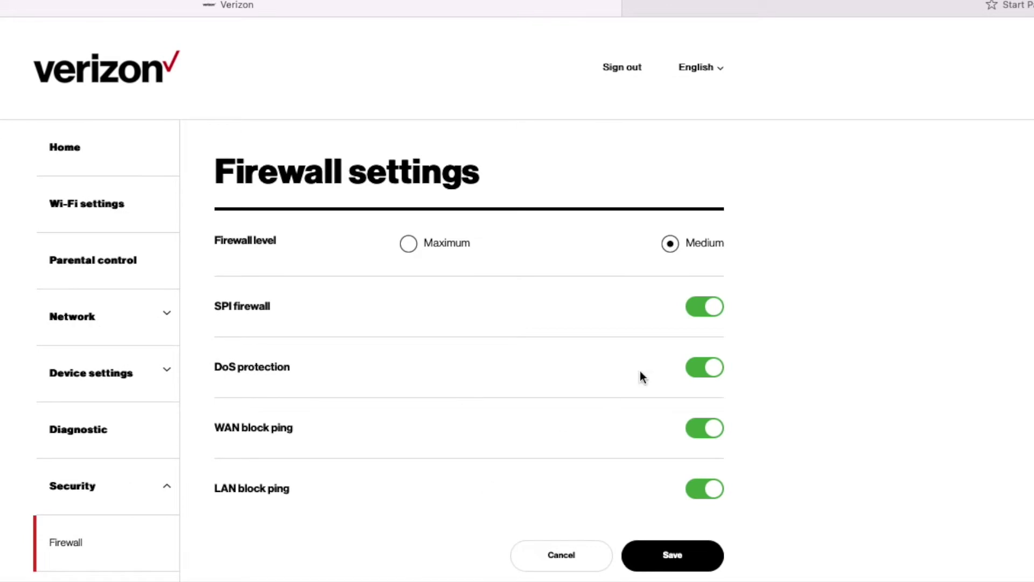
scroll(378, 404, "down", 3)
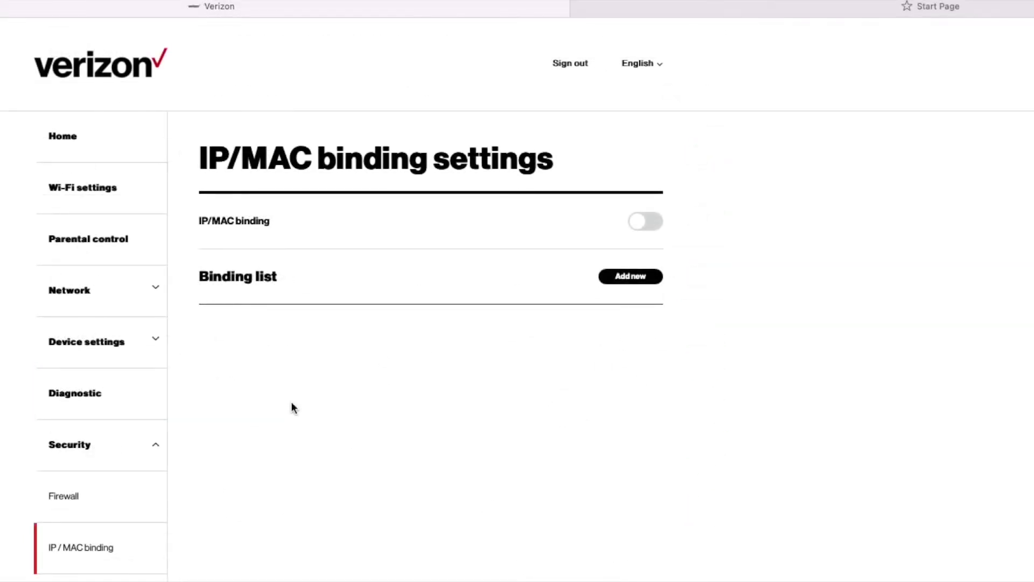
scroll(291, 407, "down", 3)
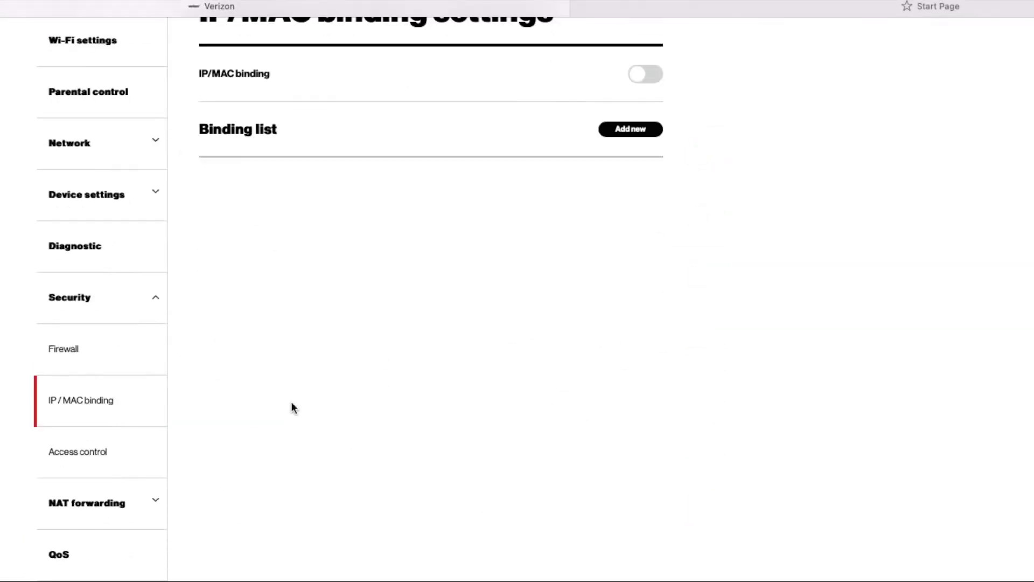
left_click(97, 459)
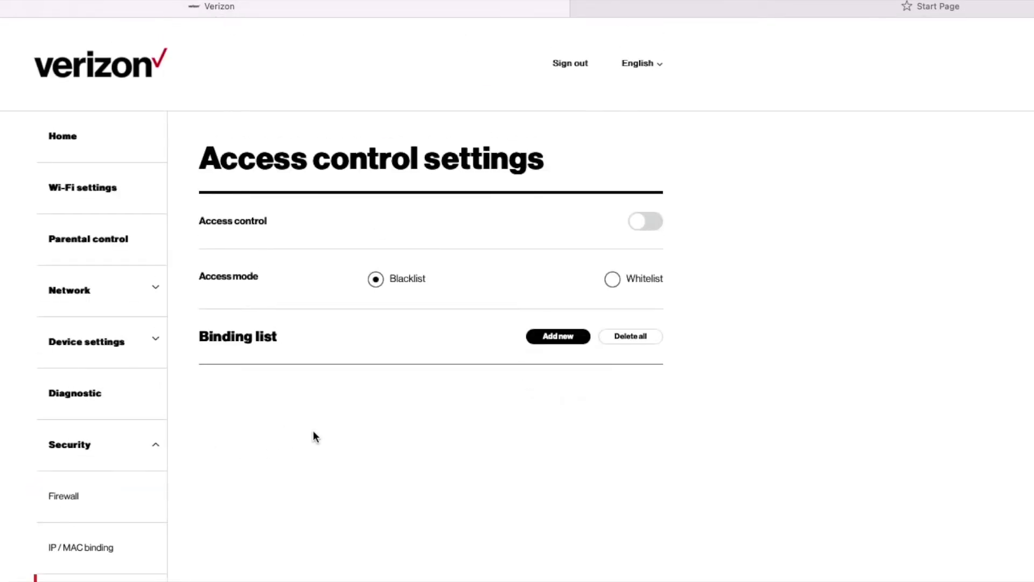
scroll(314, 434, "down", 1)
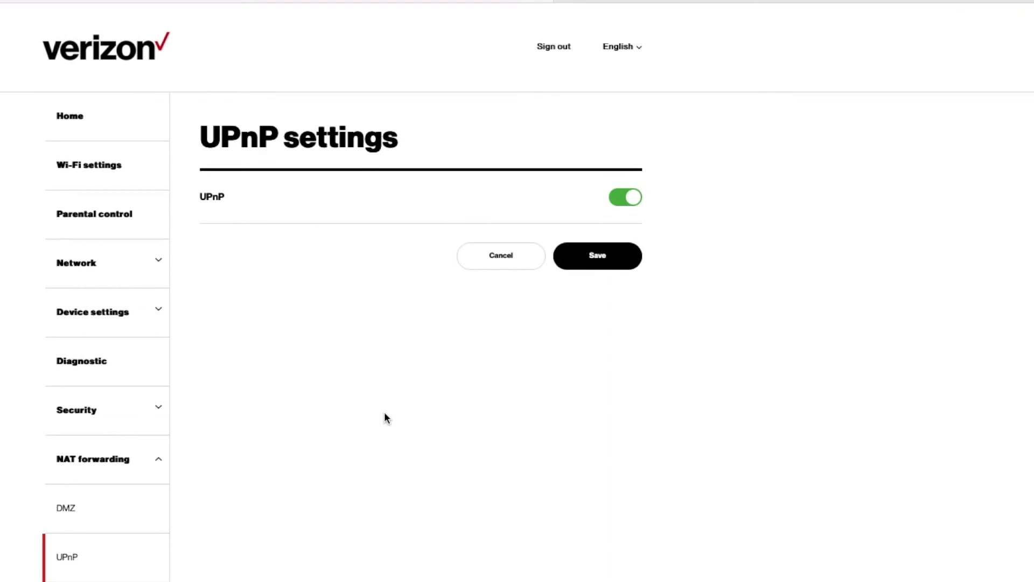
Step: Scroll through the QoS page to review its client bandwidth limit
scroll(385, 415, "down", 5)
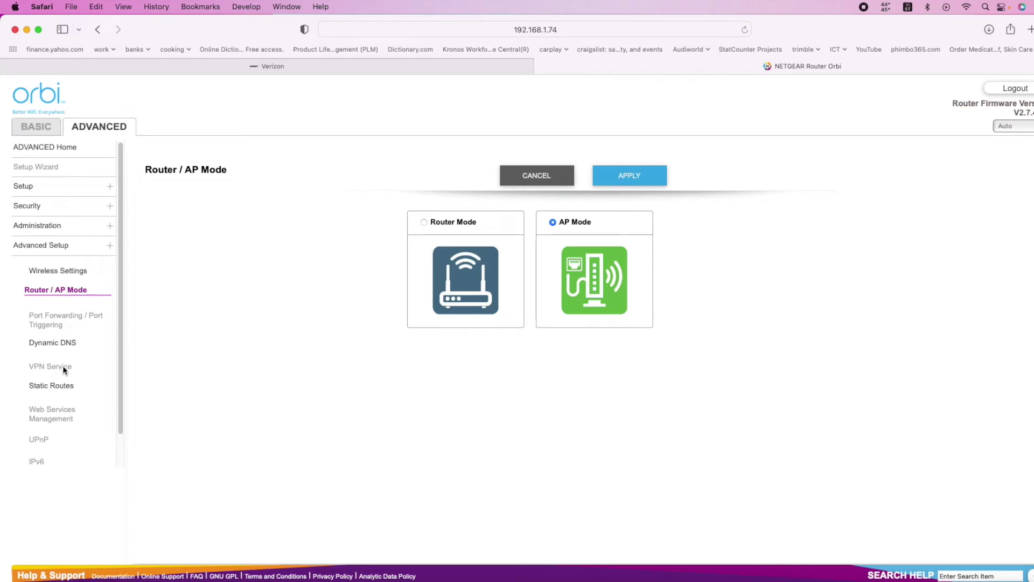
Step: Review the Orbi's Dynamic DNS, Static Routes and Attached Devices pages
scroll(104, 414, "down", 2)
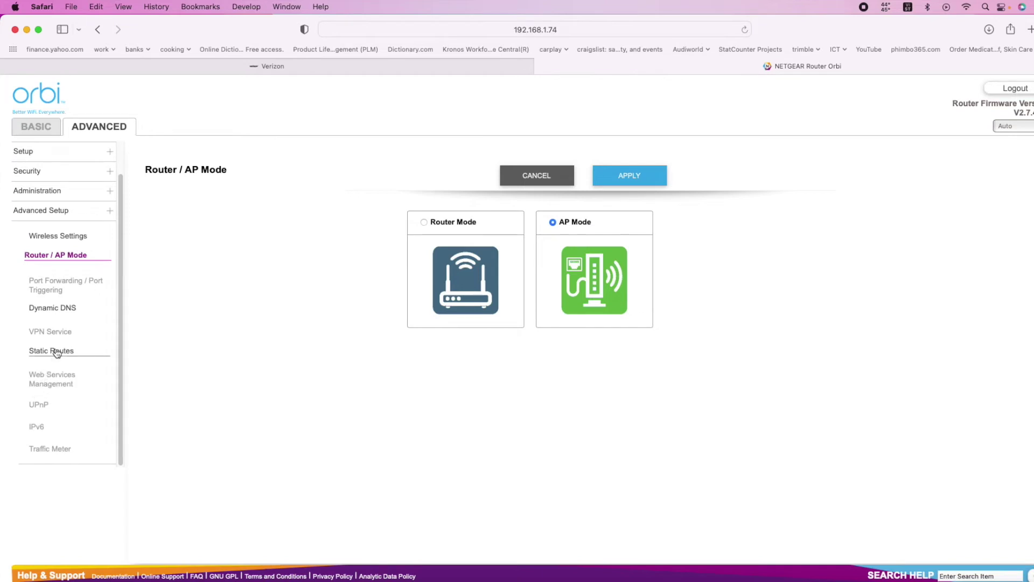
left_click(65, 308)
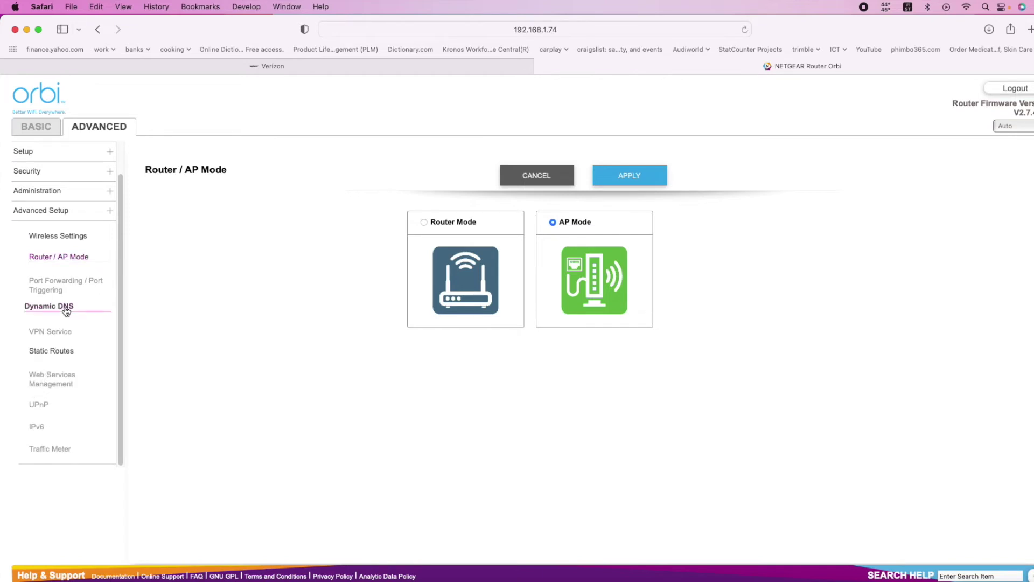
left_click(75, 351)
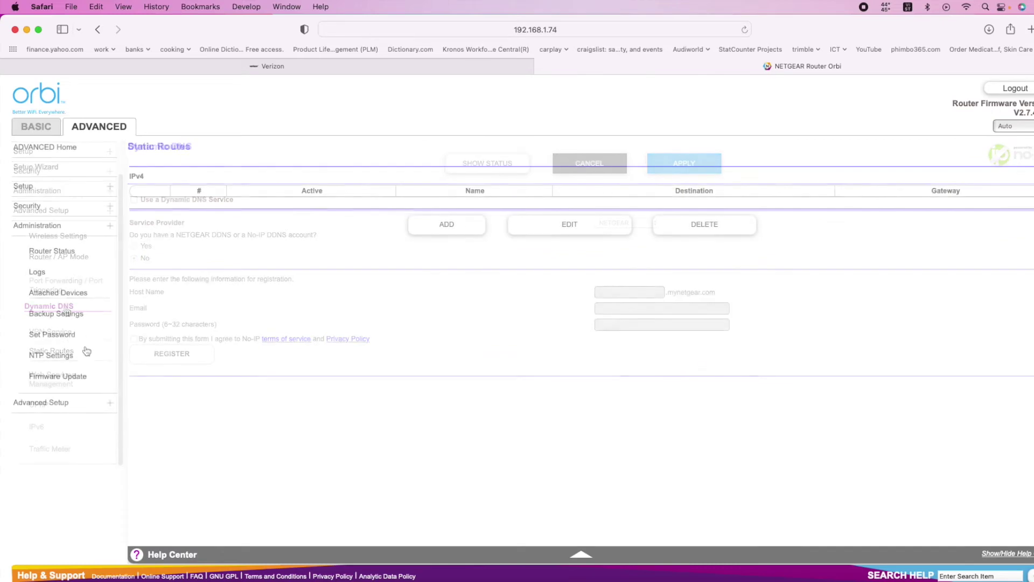
left_click(73, 296)
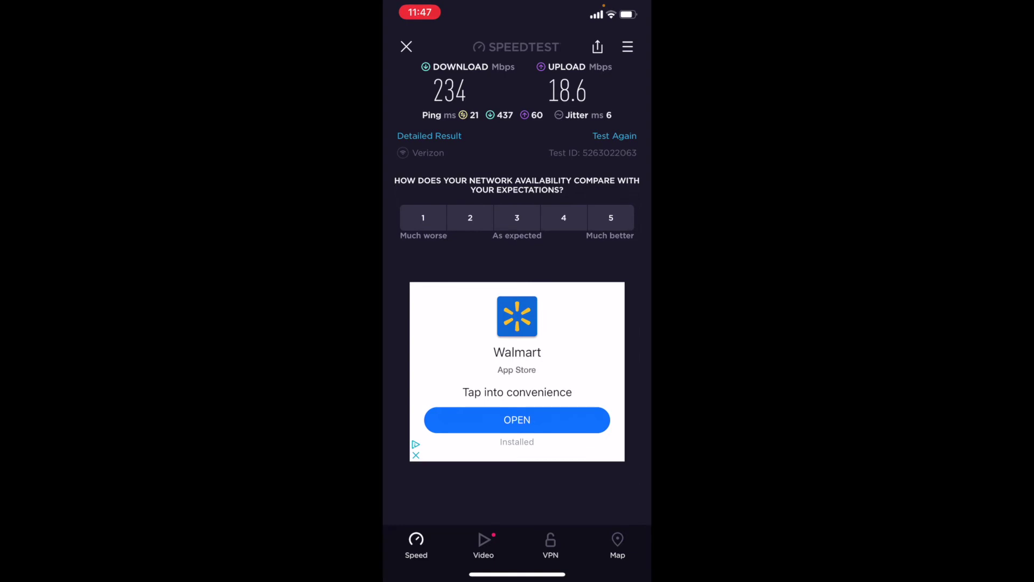
Step: Run another speed test after the 234 Mbps down / 18.6 Mbps up result
left_click(614, 136)
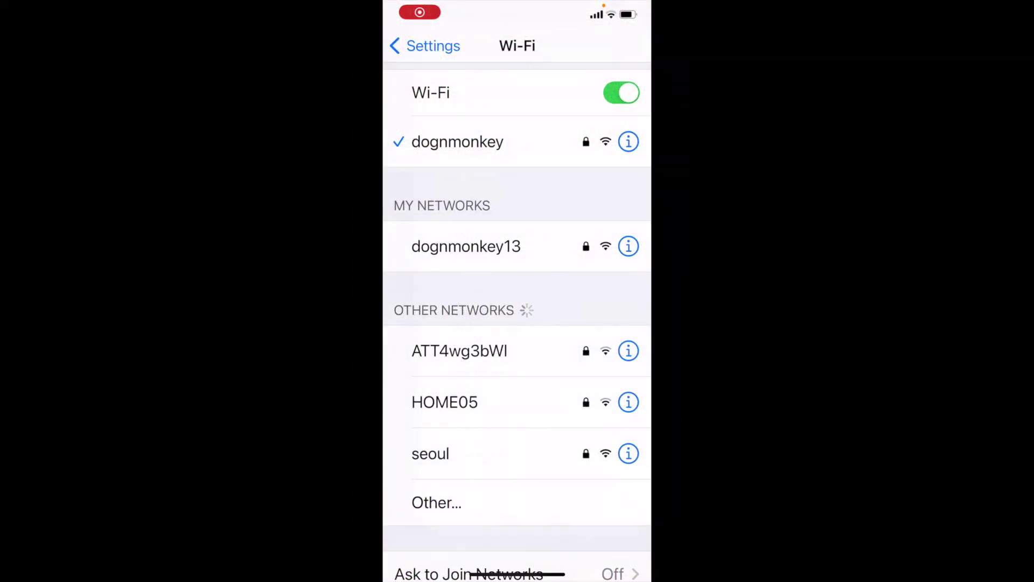
Step: Run a Speedtest from the home screen, then join the dognmonkey13 Wi-Fi network
left_click_drag(517, 574, 517, 323)
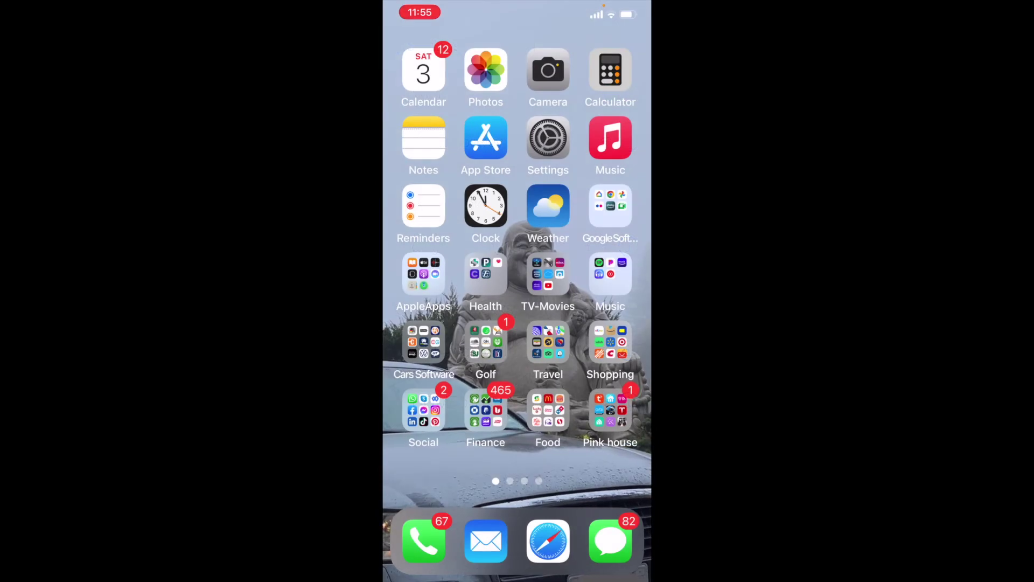
left_click_drag(593, 291, 430, 291)
left_click_drag(592, 291, 431, 291)
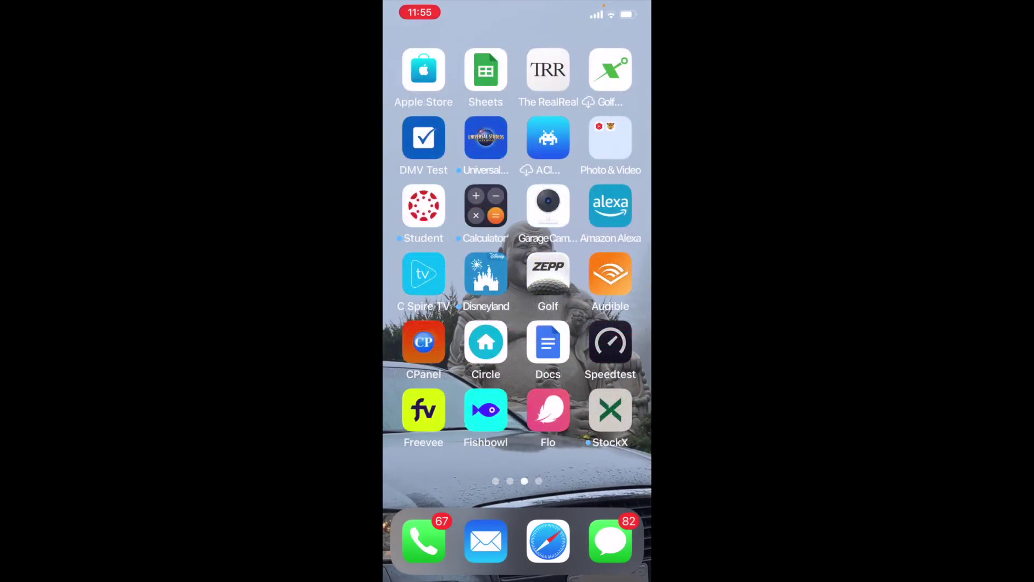
left_click(611, 342)
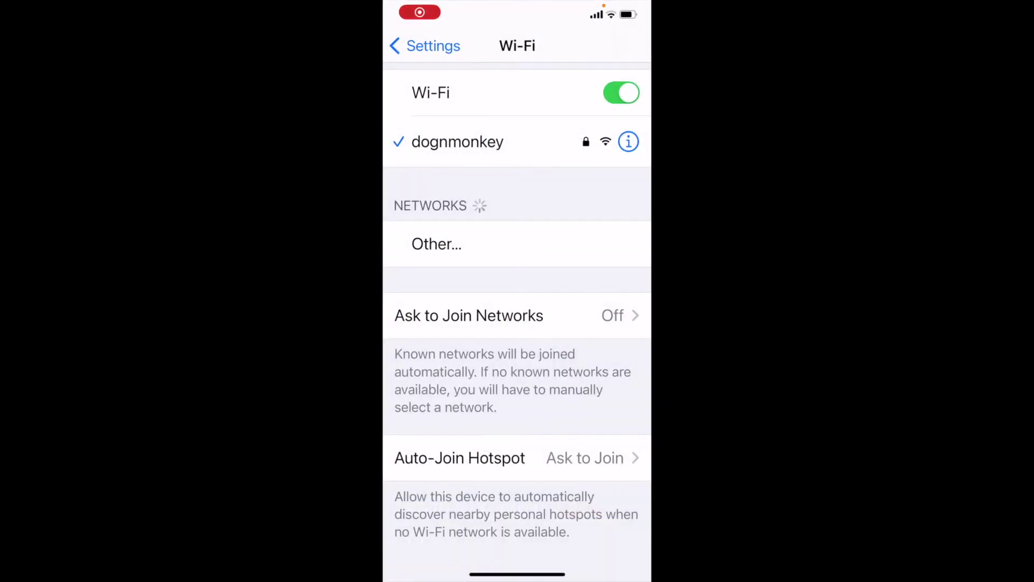
left_click(466, 246)
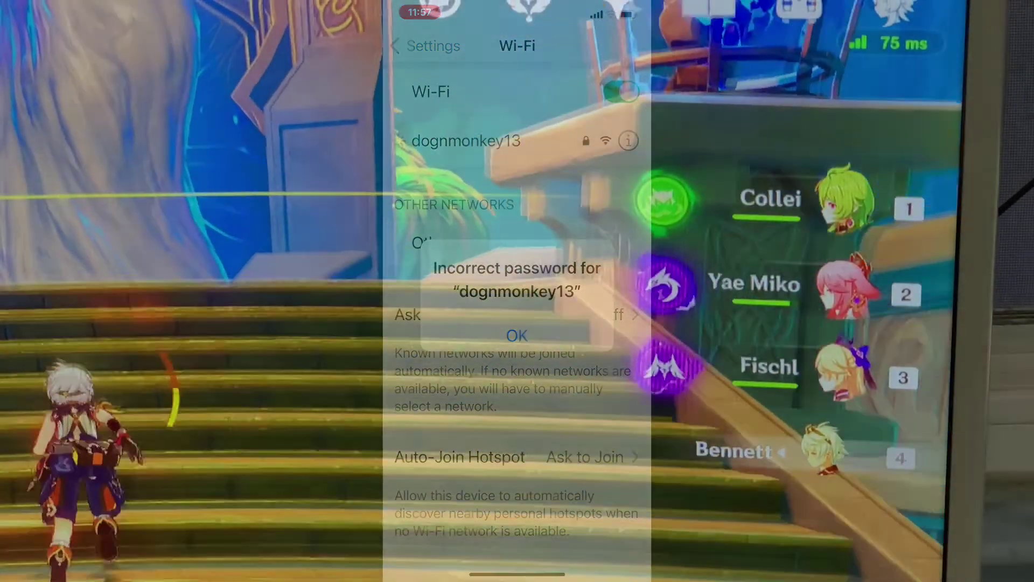
Step: Start the Petrified Tree defeat-two-opponents challenge and attack the ruin guards
key("f")
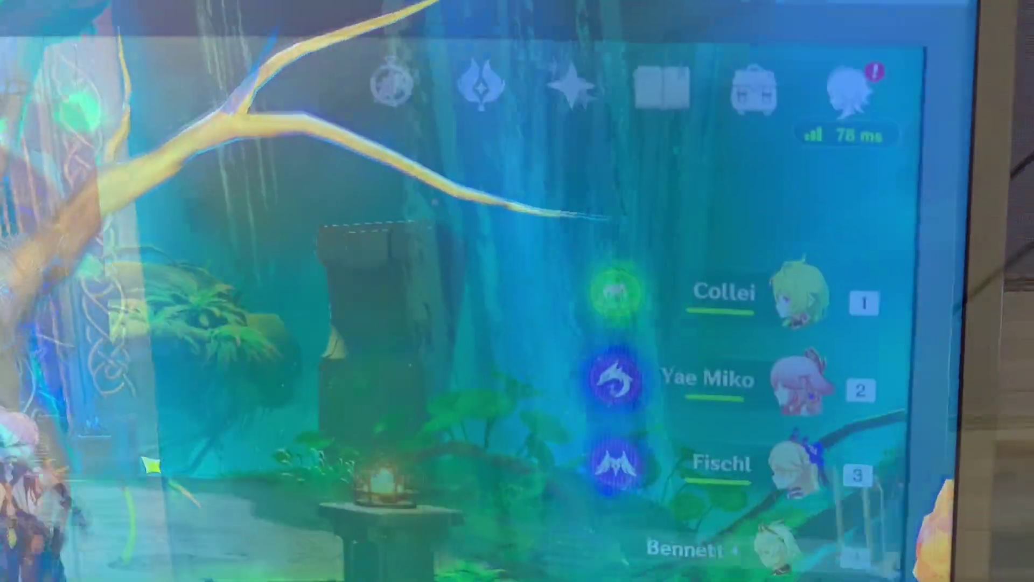
key("w")
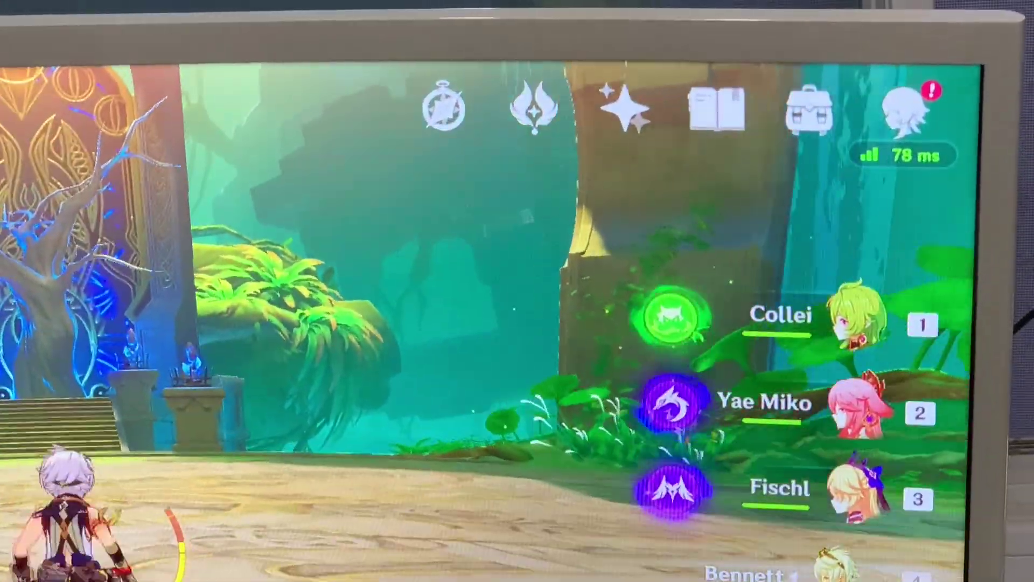
key("w")
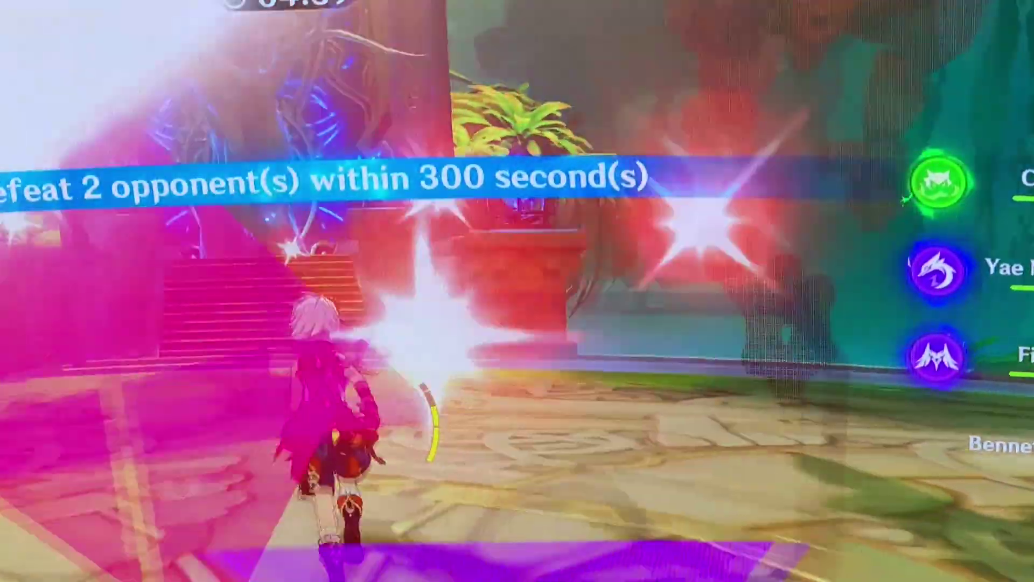
key("w")
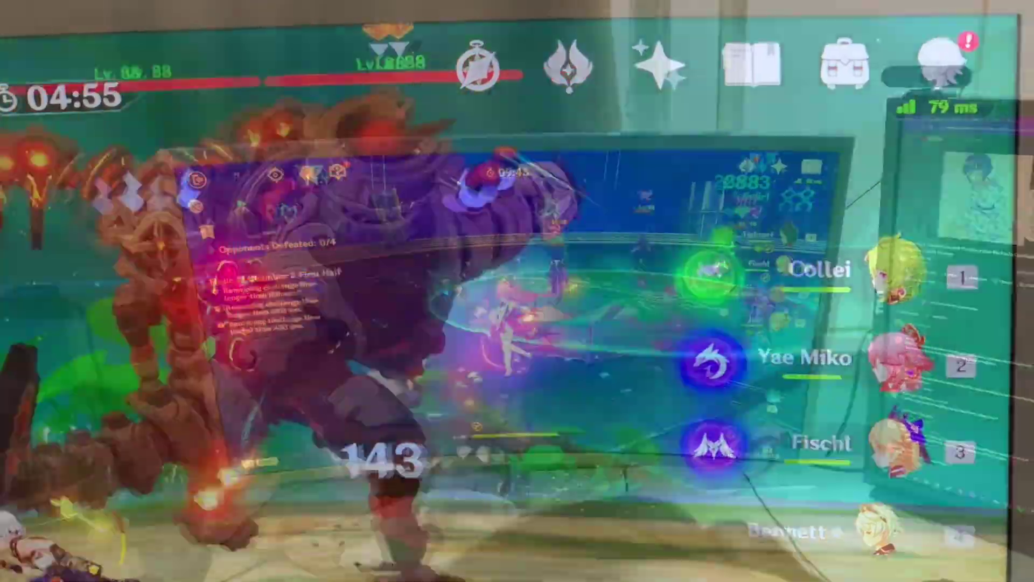